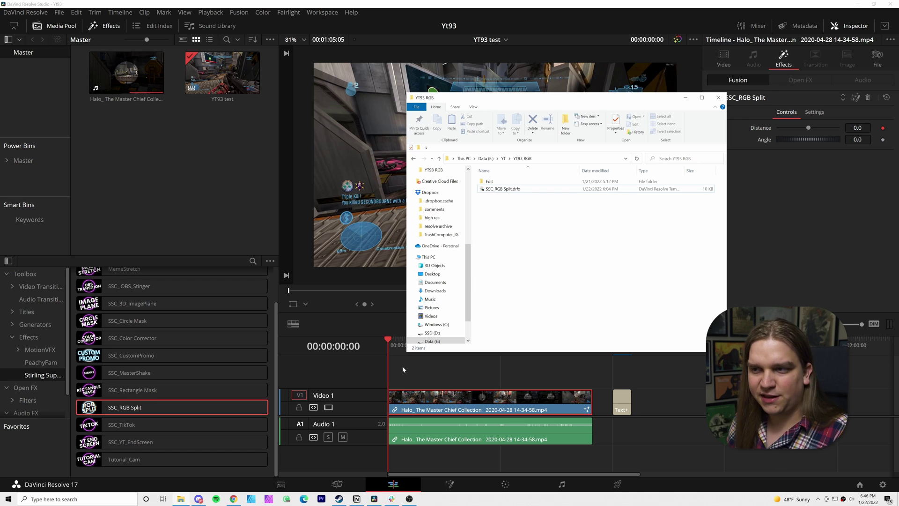
# - Apply the SSC_RGB Split effect to the first Halo gameplay clip on Video 1 and select that clip
pyautogui.click(367, 325)
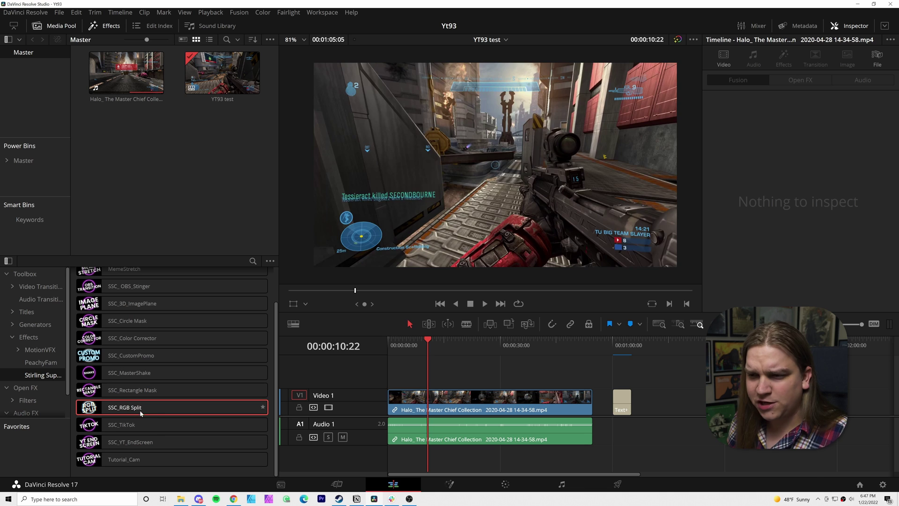
pyautogui.moveTo(141, 413); pyautogui.dragTo(439, 397)
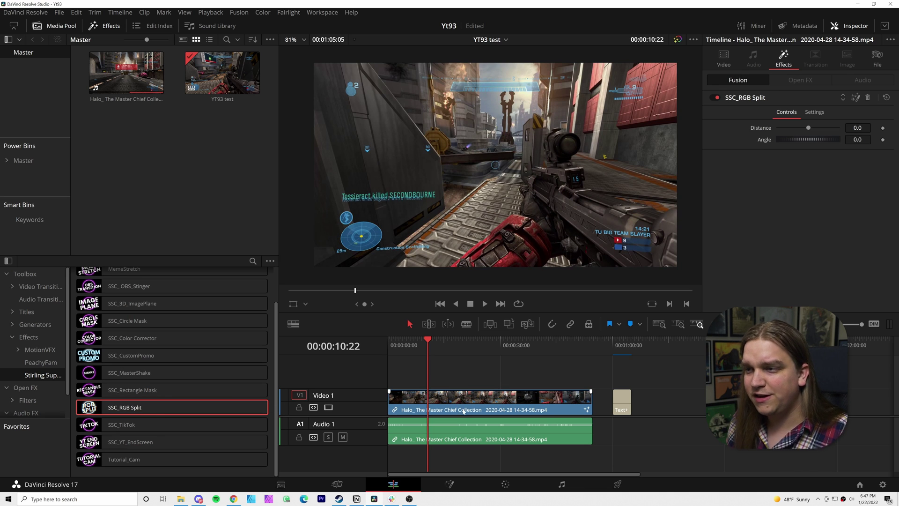
pyautogui.click(438, 411)
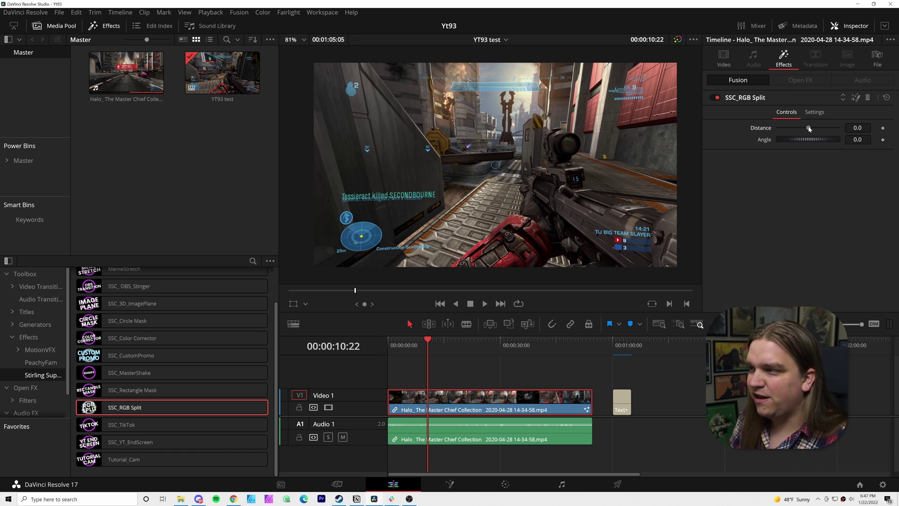
# - Try Distance values of 0.016, 0.0054 and -0.0127 for the RGB split on the first gameplay clip
pyautogui.moveTo(809, 129); pyautogui.dragTo(810, 129)
pyautogui.scroll(10, 484, 189)
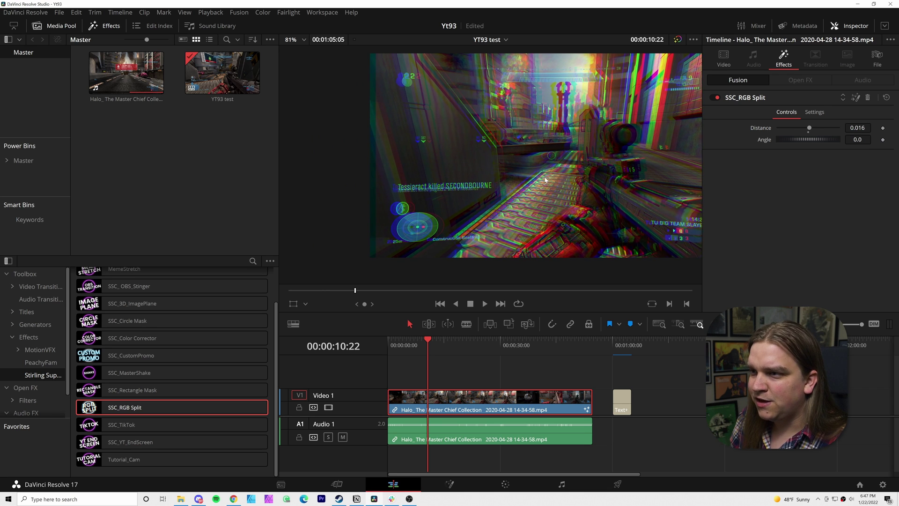
pyautogui.scroll(4, 497, 192)
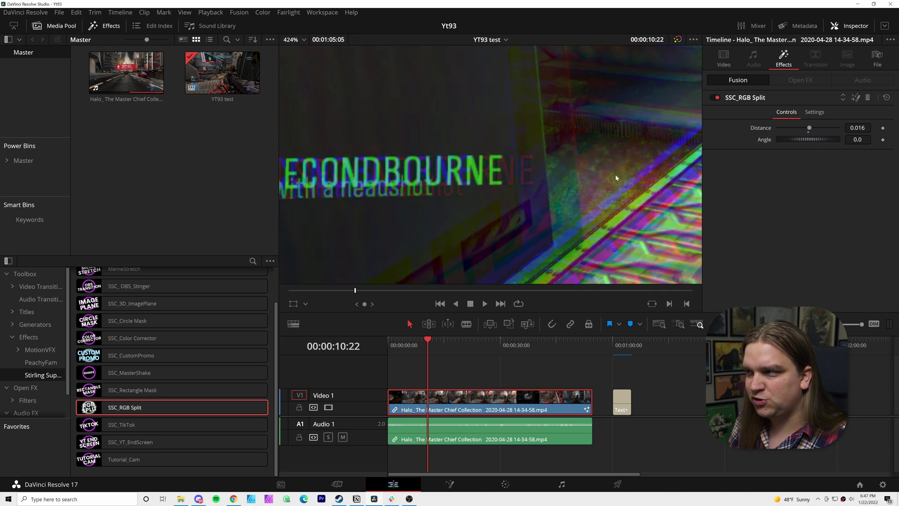
pyautogui.moveTo(615, 174); pyautogui.dragTo(569, 206)
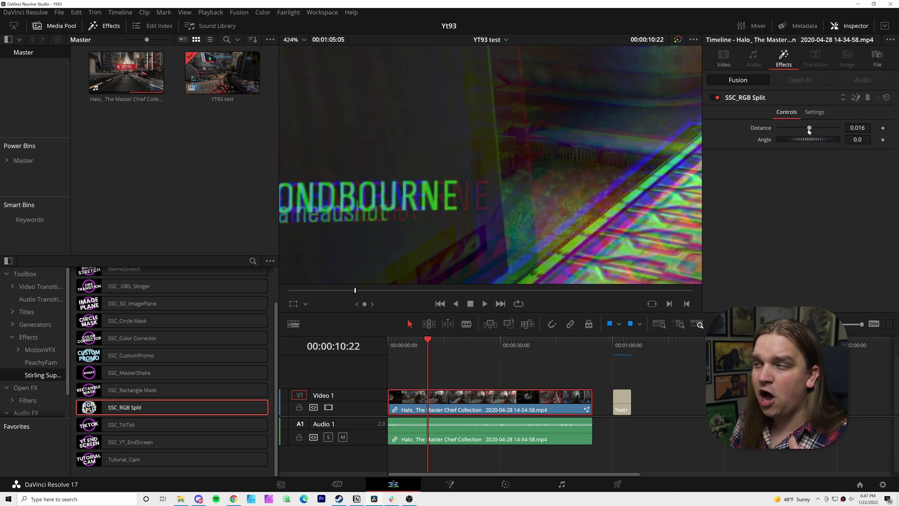
pyautogui.moveTo(808, 131); pyautogui.dragTo(809, 129)
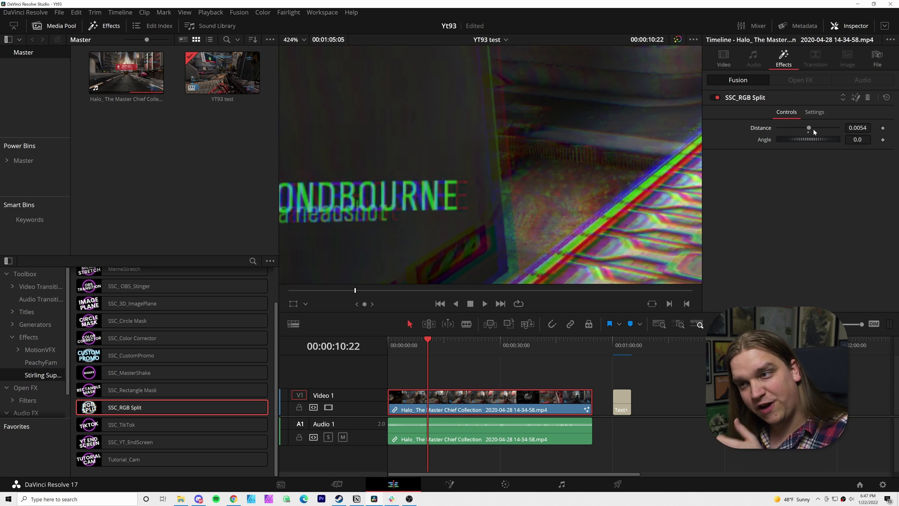
pyautogui.moveTo(858, 128)
pyautogui.mouseDown()
pyautogui.moveTo(833, 128)
pyautogui.moveTo(848, 128)
pyautogui.mouseUp()
# - Set the first gameplay clip's RGB split to a Distance of 0.006 and an Angle of -114.6
pyautogui.scroll(-3, 569, 160)
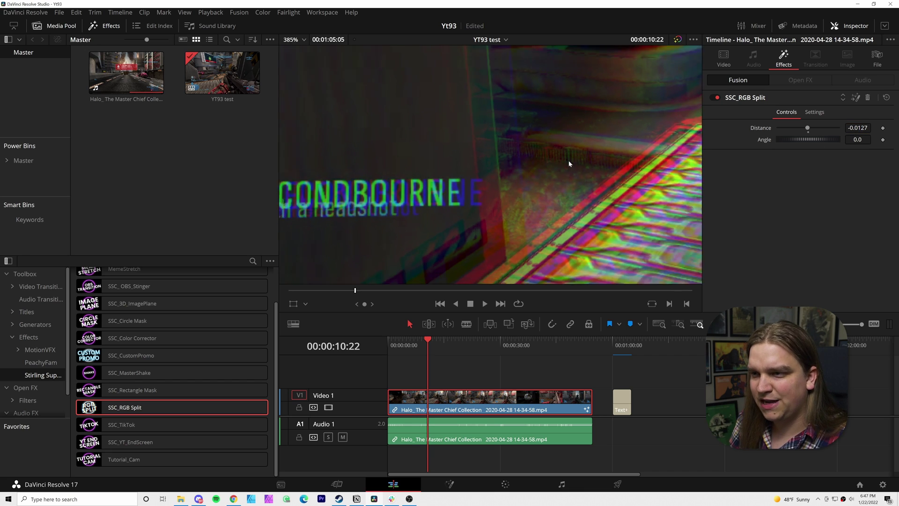
pyautogui.moveTo(582, 177); pyautogui.dragTo(670, 139)
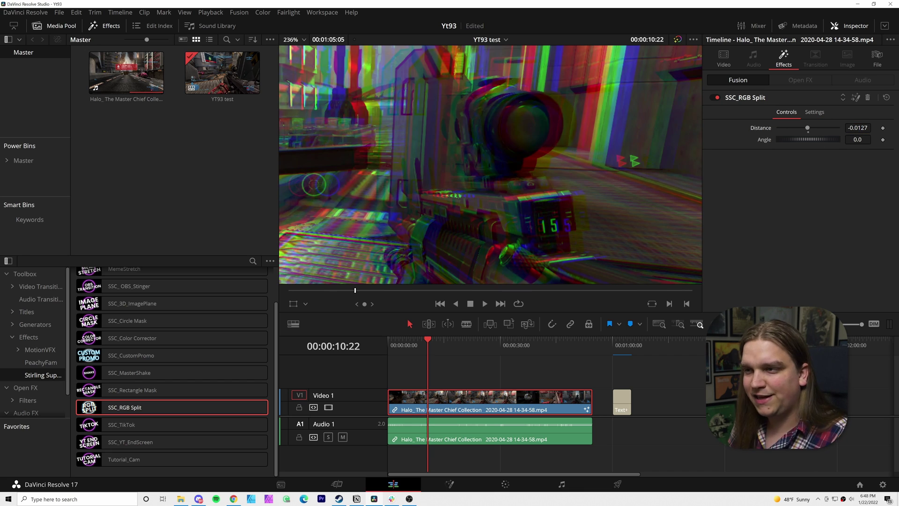
pyautogui.moveTo(857, 127)
pyautogui.mouseDown()
pyautogui.moveTo(882, 128)
pyautogui.moveTo(855, 127)
pyautogui.mouseUp()
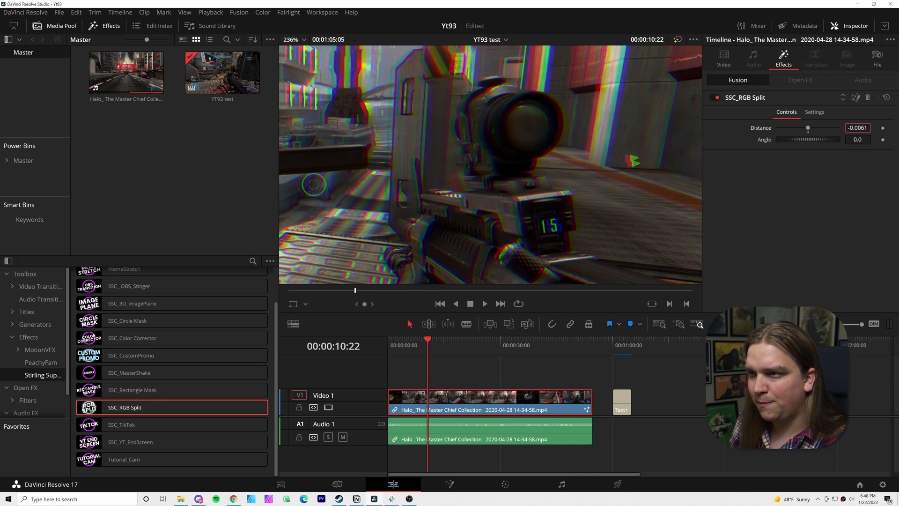
pyautogui.moveTo(857, 139)
pyautogui.mouseDown()
pyautogui.moveTo(883, 139)
pyautogui.moveTo(869, 139)
pyautogui.mouseUp()
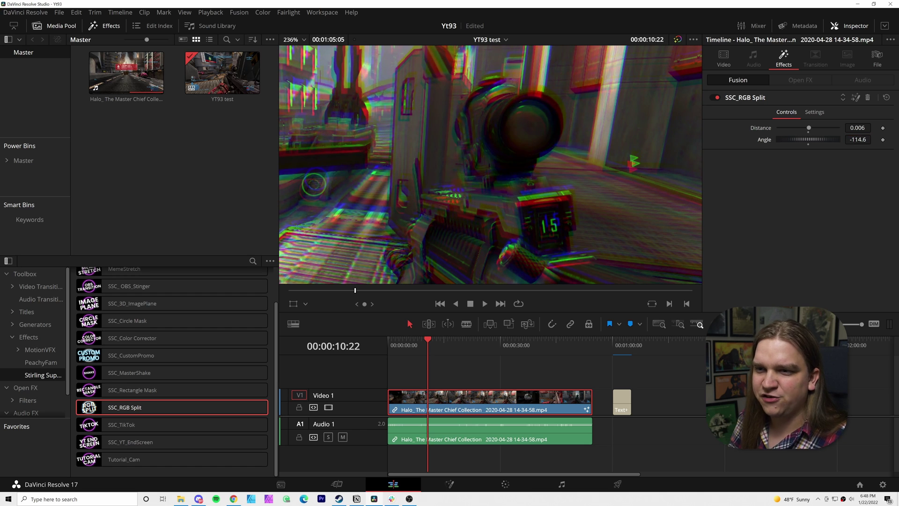
pyautogui.scroll(-6, 557, 164)
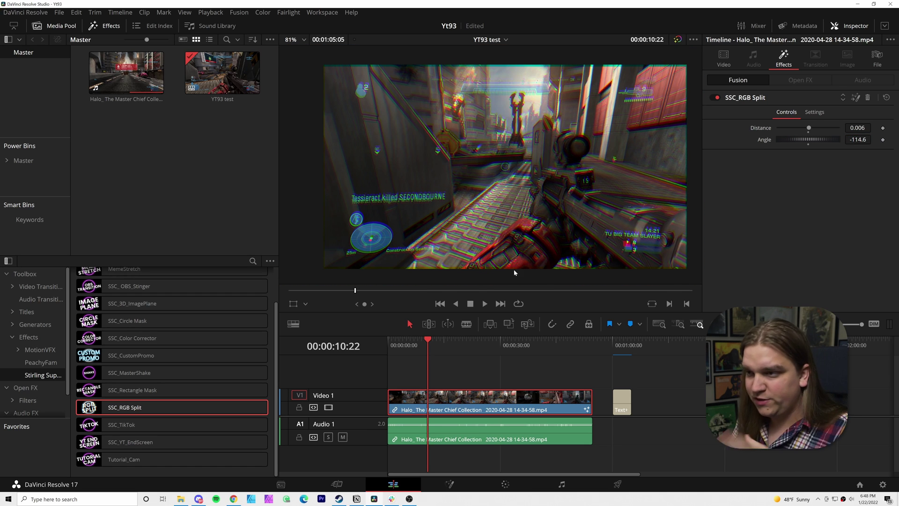
# - Apply SSC_RGB Split to the YAYY!! Text+ title and show its effect controls
pyautogui.moveTo(402, 105); pyautogui.dragTo(407, 154)
pyautogui.click(619, 346)
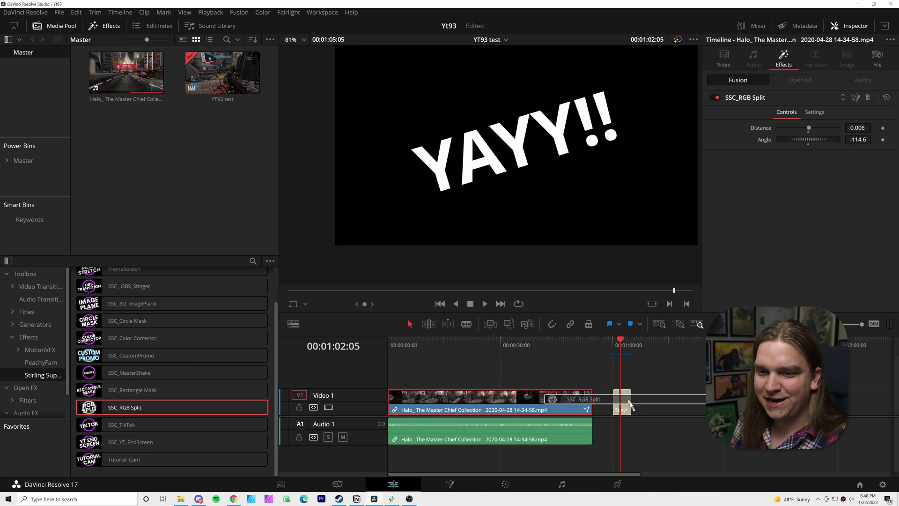
pyautogui.click(622, 401)
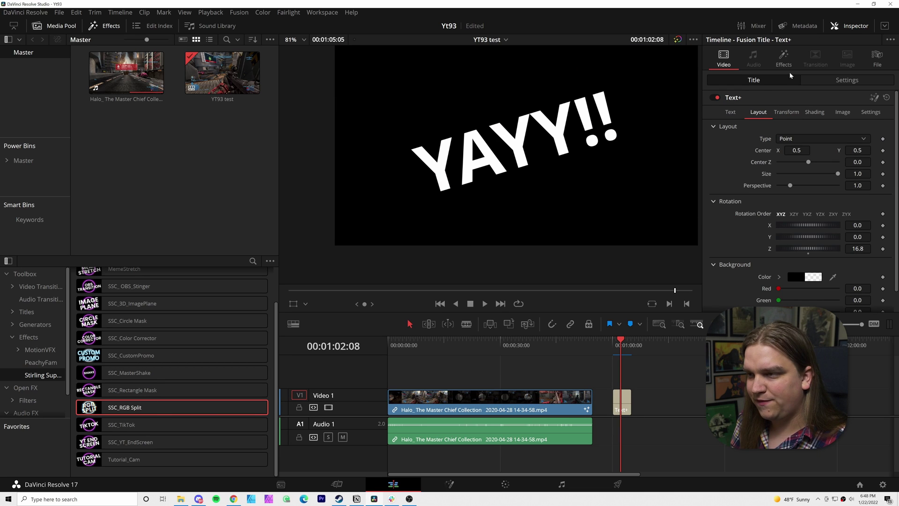
pyautogui.click(783, 59)
# - Set the YAYY!! title's RGB split to a Distance of 0.018 and an Angle of 168.2
pyautogui.moveTo(582, 146); pyautogui.dragTo(599, 149)
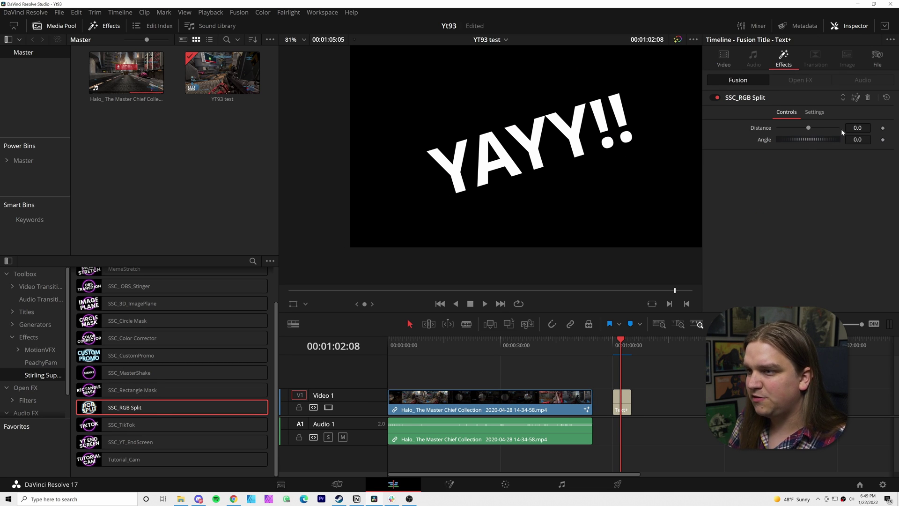
pyautogui.moveTo(856, 128); pyautogui.dragTo(847, 144)
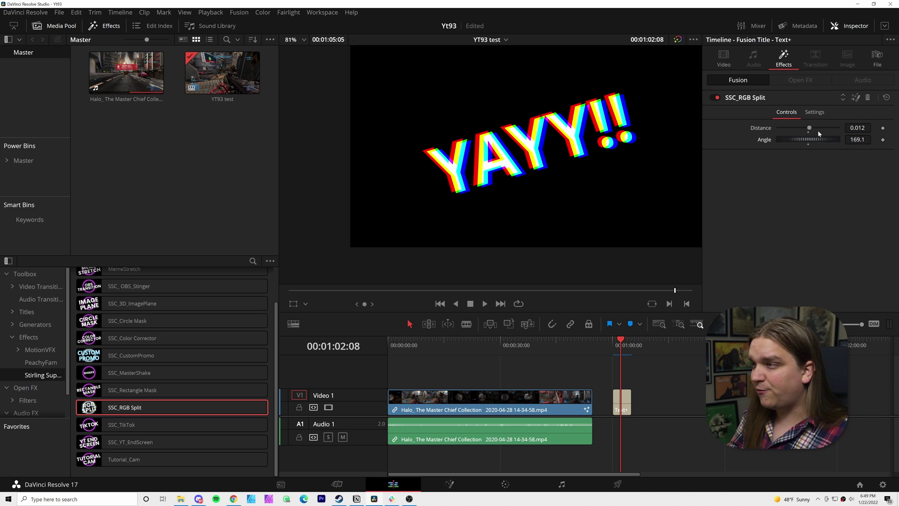
pyautogui.moveTo(857, 128)
pyautogui.mouseDown()
pyautogui.moveTo(833, 140)
pyautogui.moveTo(856, 139)
pyautogui.mouseUp()
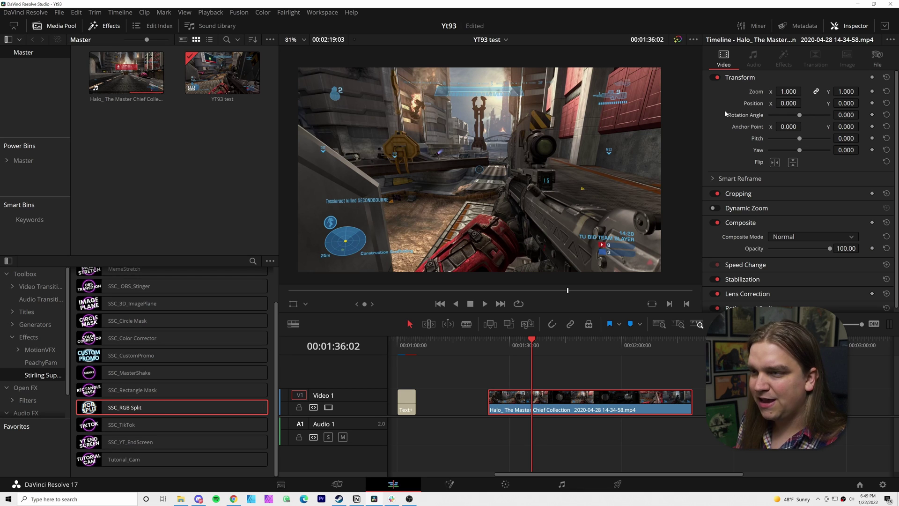
# - Scale the gameplay clip after the title to Zoom 1.290 at Position 197, 109 and apply SSC_RGB Split to it
pyautogui.moveTo(799, 90); pyautogui.dragTo(856, 104)
pyautogui.moveTo(158, 414); pyautogui.dragTo(529, 400)
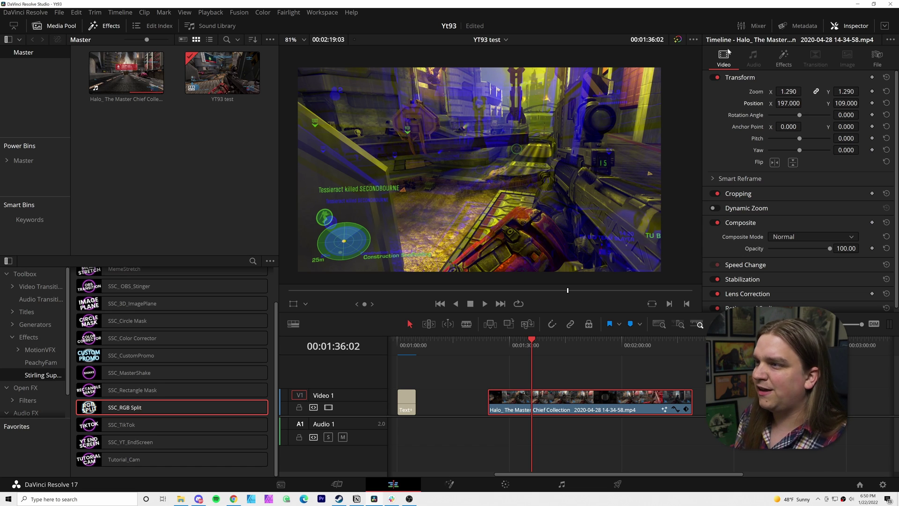
# - Reset the selected gameplay clip's transform and set its RGB split to Distance 0.007 and Angle -46.4
pyautogui.click(886, 77)
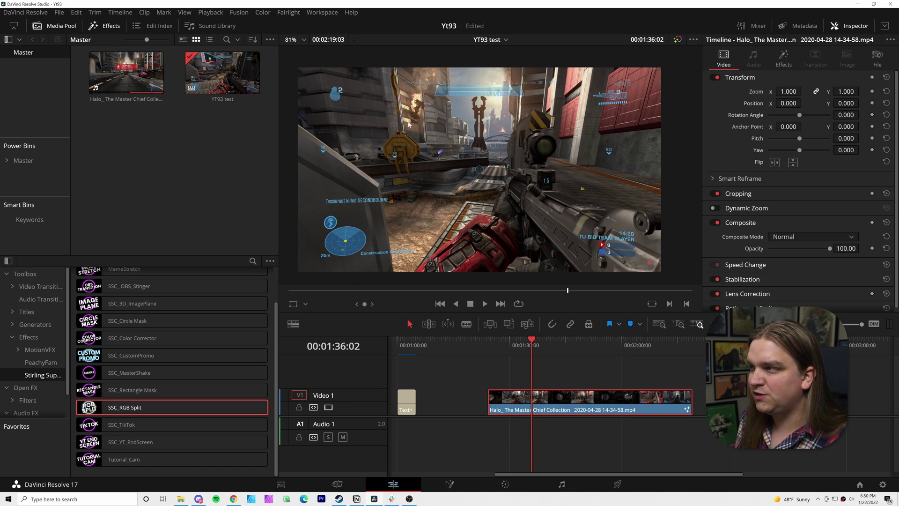
pyautogui.click(785, 61)
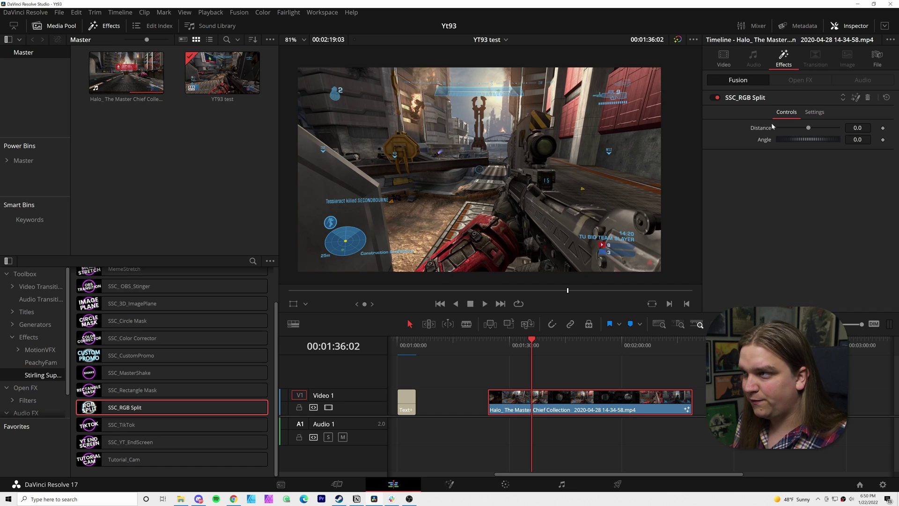
pyautogui.moveTo(809, 132); pyautogui.dragTo(849, 128)
# - Wrap the RGB-split gameplay clip in a new compound clip and try scaling it with a Zoom around 2.02
pyautogui.rightClick(552, 399)
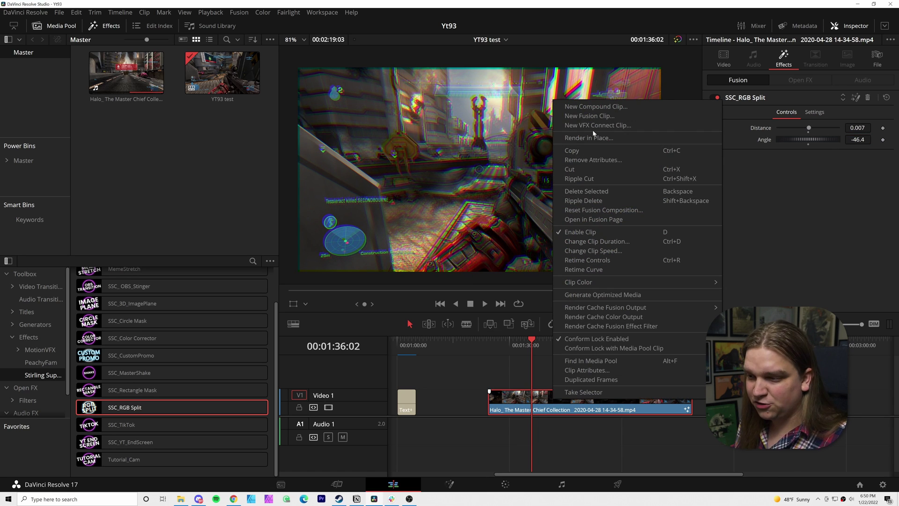
pyautogui.click(585, 106)
pyautogui.press('Return')
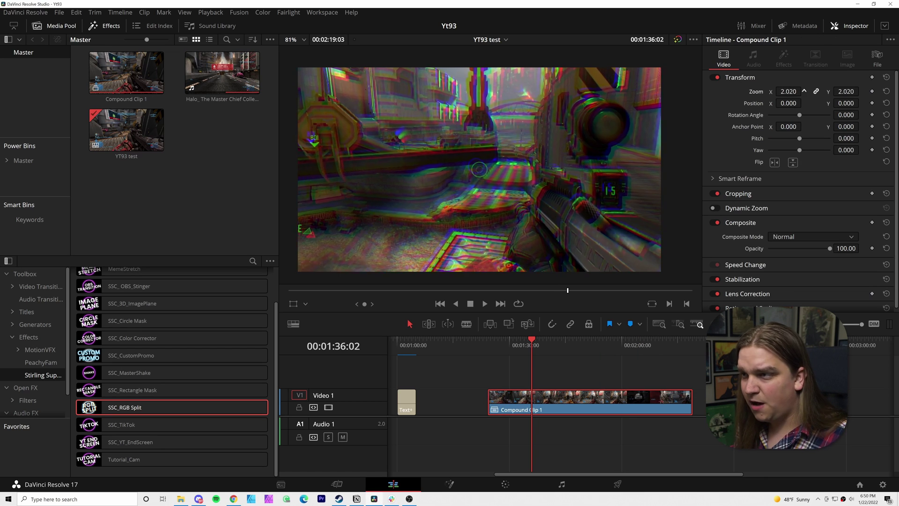
pyautogui.moveTo(789, 91); pyautogui.dragTo(775, 91)
# - Open the YAYY!! title's RGB split in Fusion and spread apart the MediaIn1, SSC_RGBSplit and MediaOut1 nodes
pyautogui.click(592, 369)
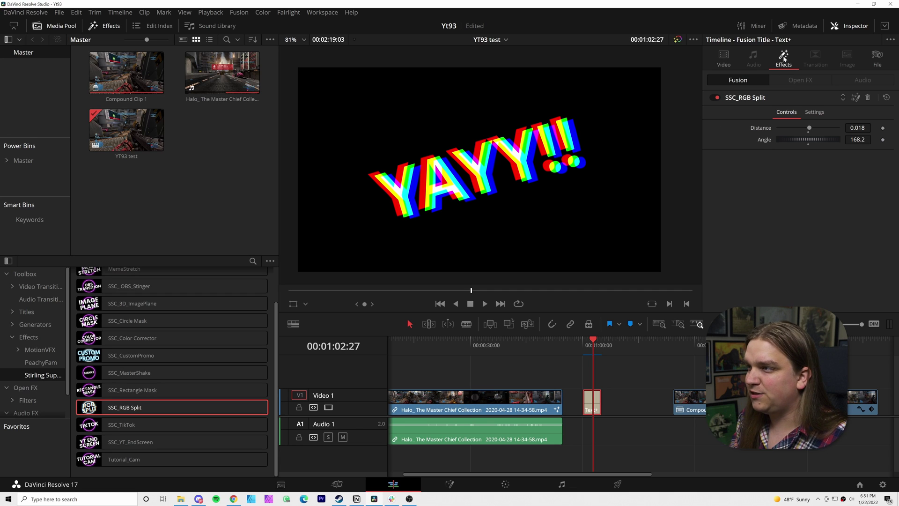
pyautogui.click(854, 97)
pyautogui.moveTo(144, 433); pyautogui.dragTo(94, 433)
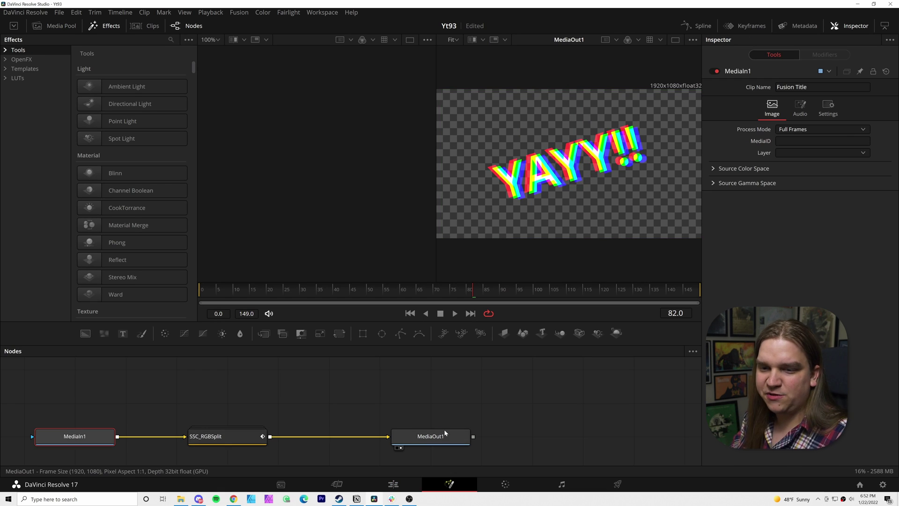
pyautogui.moveTo(442, 431); pyautogui.dragTo(645, 432)
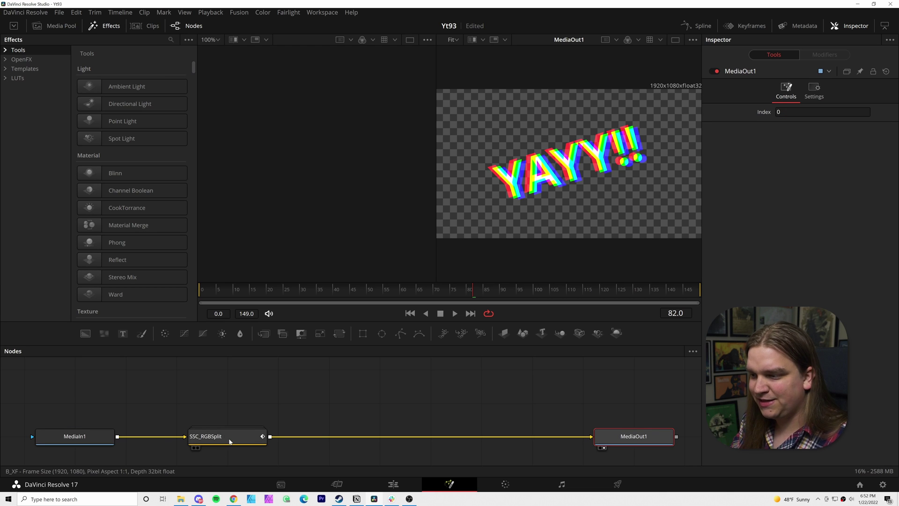
pyautogui.moveTo(261, 422); pyautogui.dragTo(311, 420)
# - Expand the SSC_RGBSplit group to compare its R_XF and B_XF transform controls, and save the project
pyautogui.click(280, 404)
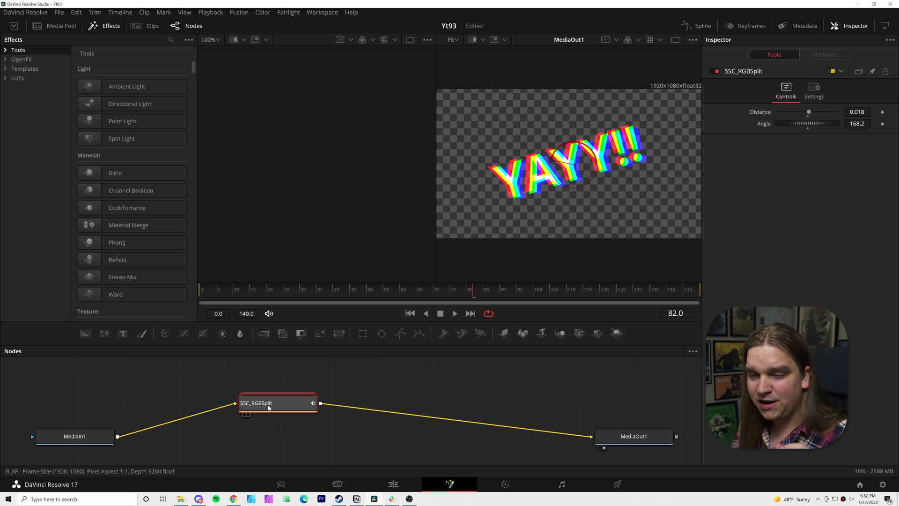
pyautogui.doubleClick(269, 407)
pyautogui.click(212, 418)
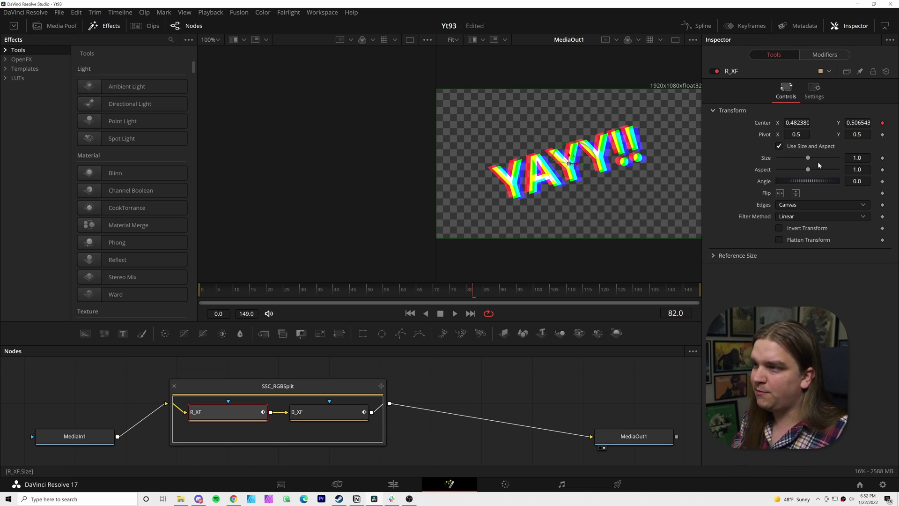
pyautogui.click(335, 412)
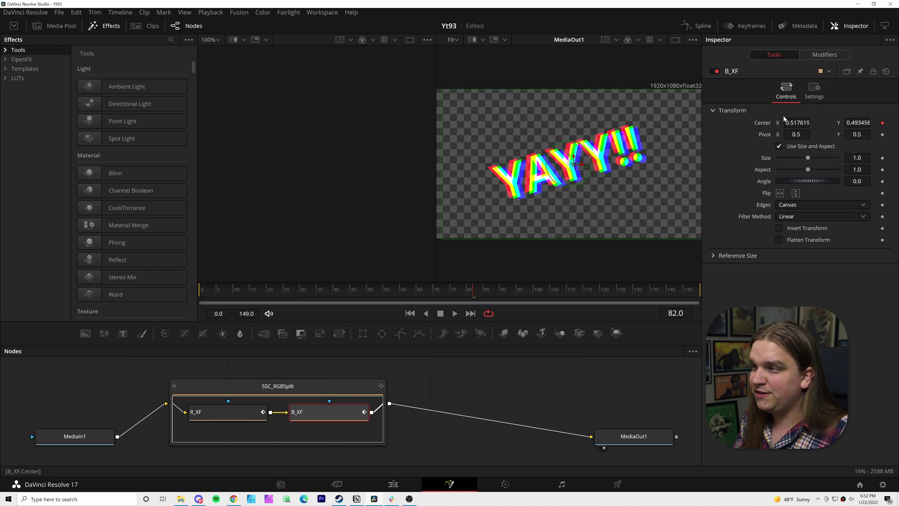
pyautogui.click(233, 411)
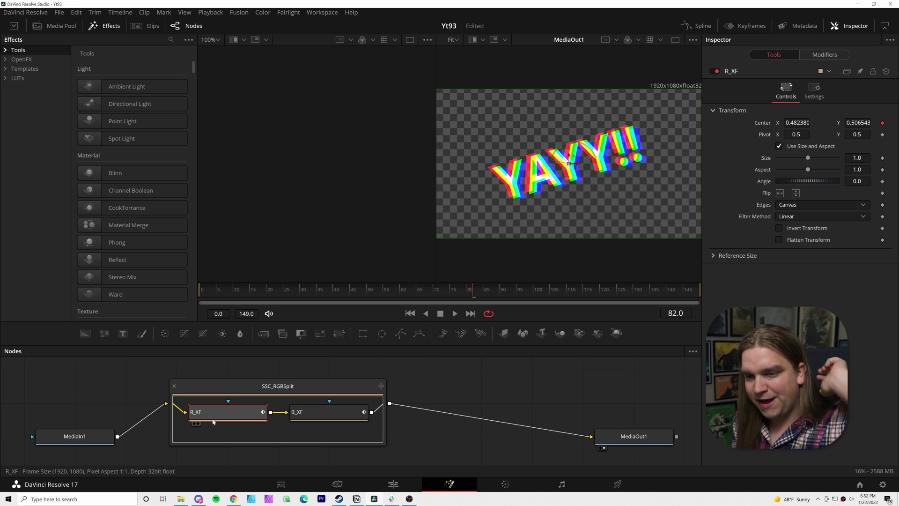
pyautogui.hotkey('ctrl', 's')
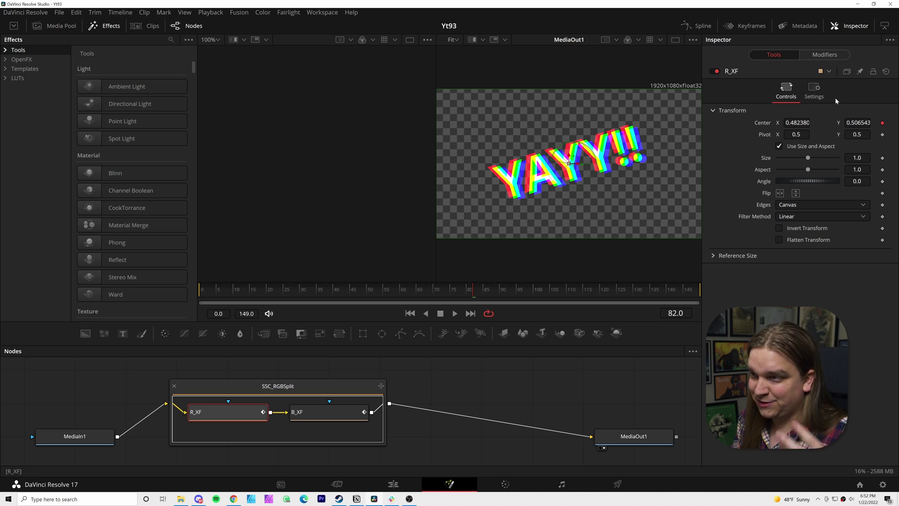
# - Enable green, blue and alpha processing on the R_XF transform and show that node's output in the second viewer
pyautogui.click(813, 93)
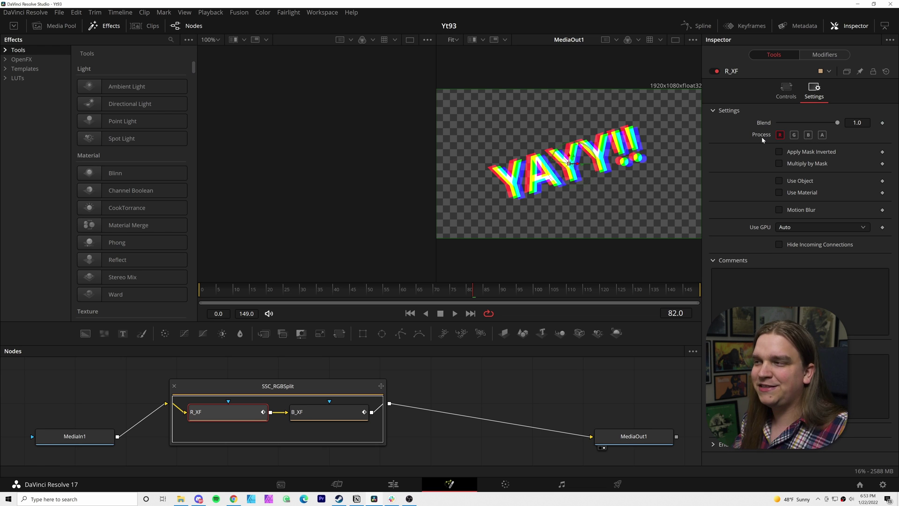
pyautogui.scroll(3, 580, 201)
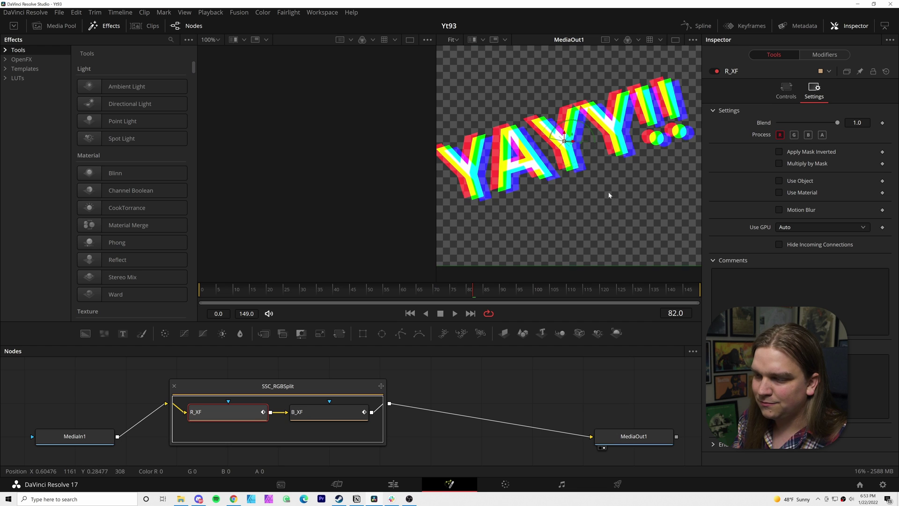
pyautogui.moveTo(609, 195); pyautogui.dragTo(622, 213)
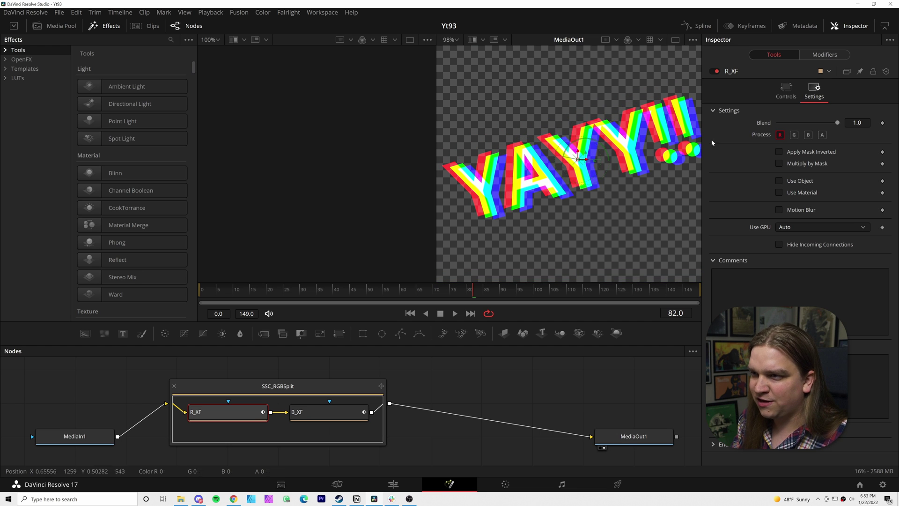
pyautogui.click(794, 135)
pyautogui.click(807, 135)
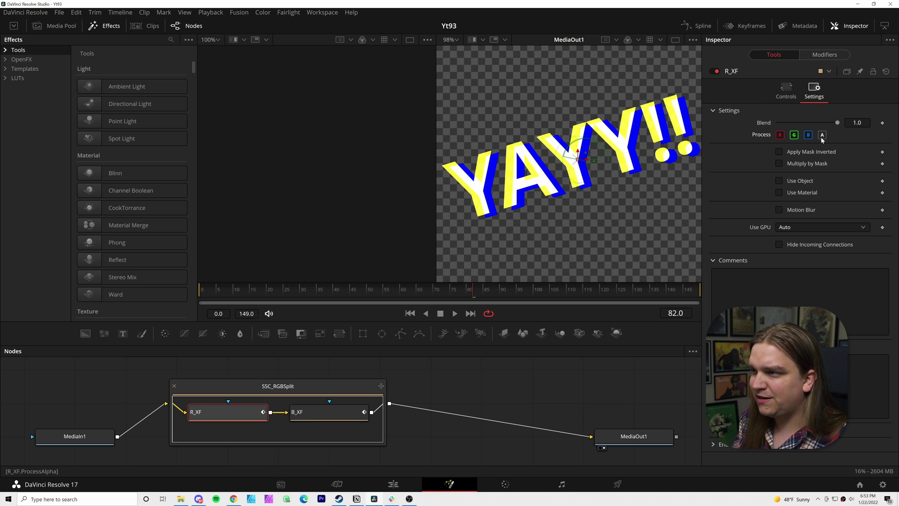
pyautogui.click(821, 136)
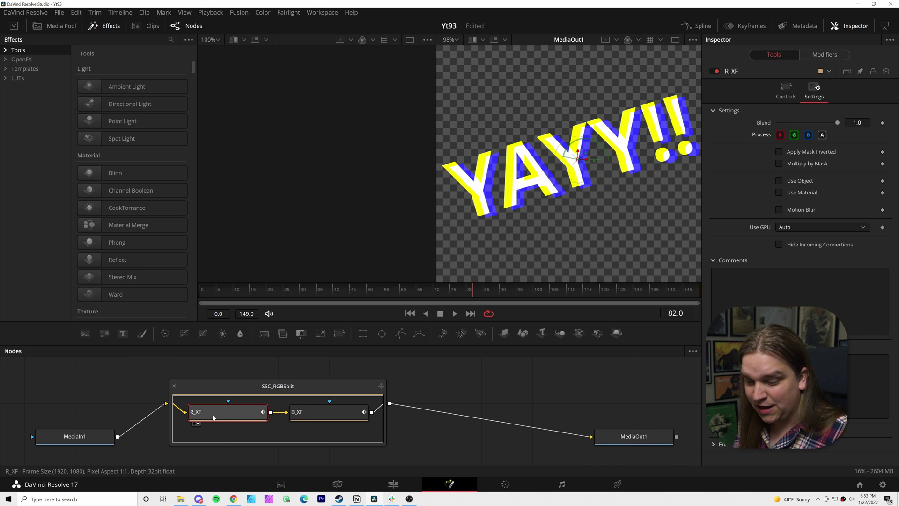
pyautogui.press('2')
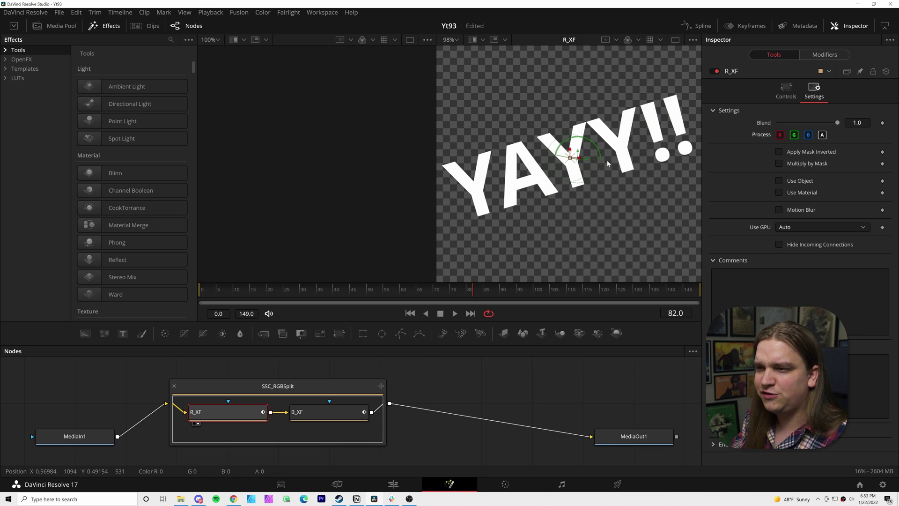
# - Show the B_XF node's output in the second viewer and limit the R_XF transform to processing only the red channel
pyautogui.click(323, 411)
pyautogui.press('2')
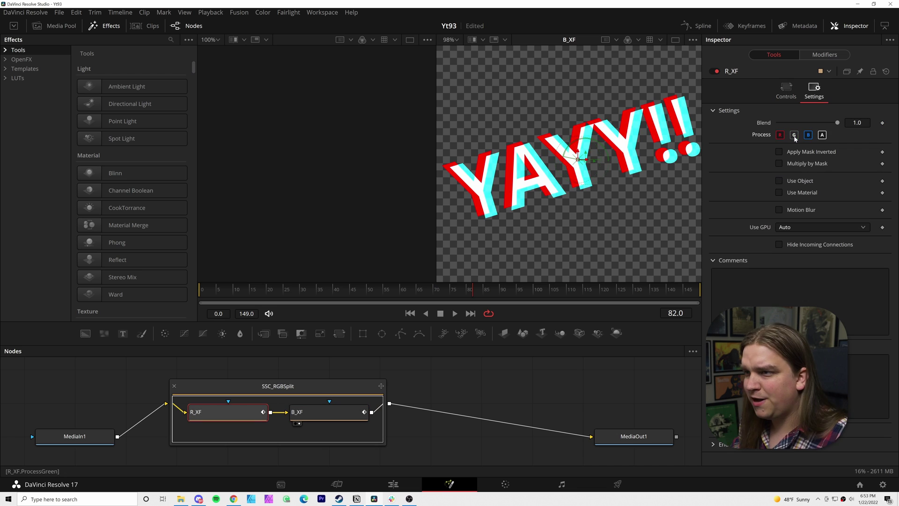
pyautogui.click(808, 135)
pyautogui.click(822, 135)
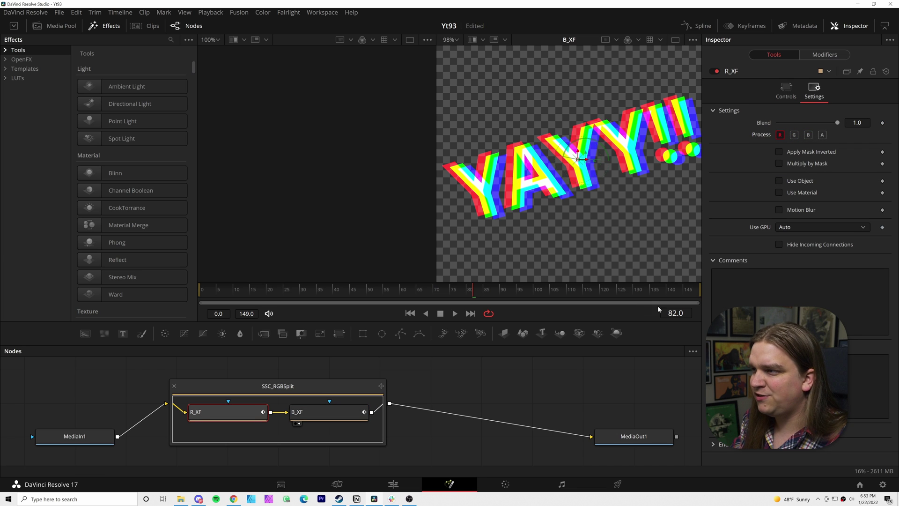
pyautogui.scroll(-2, 535, 264)
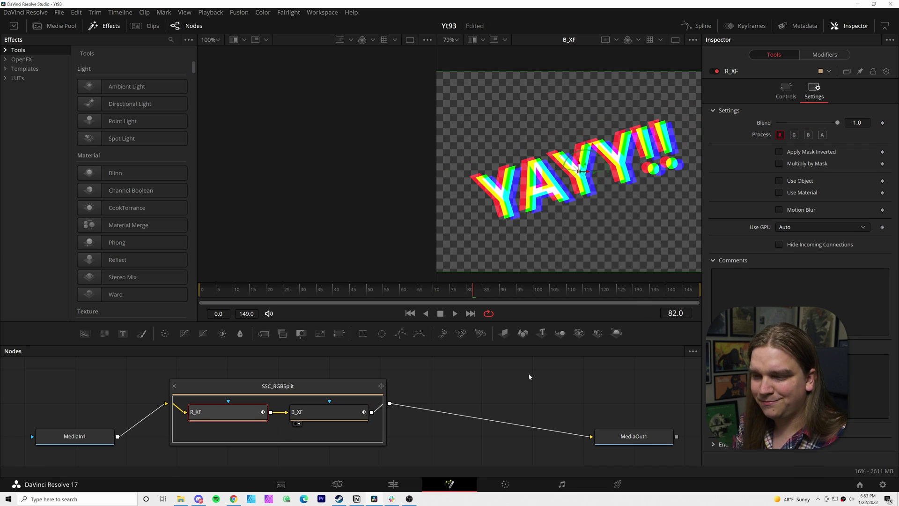
# - Examine the vector modifier driving B_XF's Center, including its Distance and Angle expressions, and return to the Edit page
pyautogui.click(316, 414)
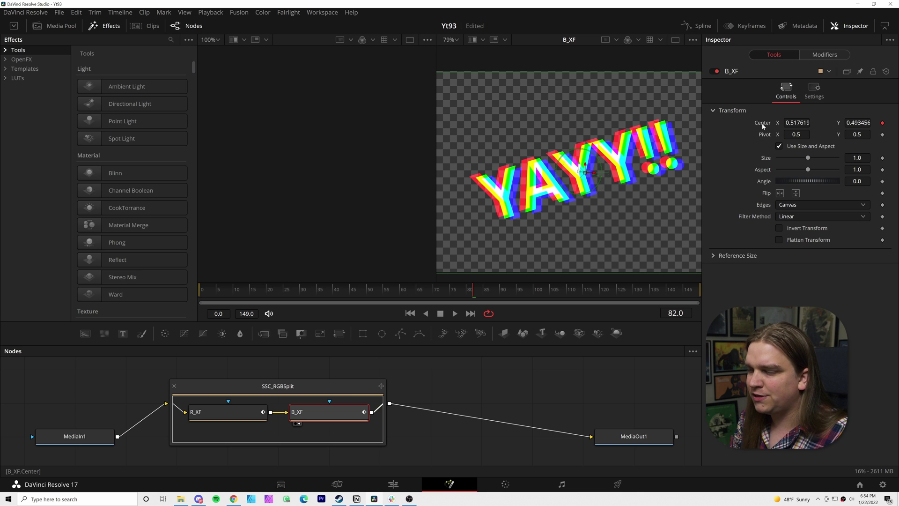
pyautogui.click(823, 55)
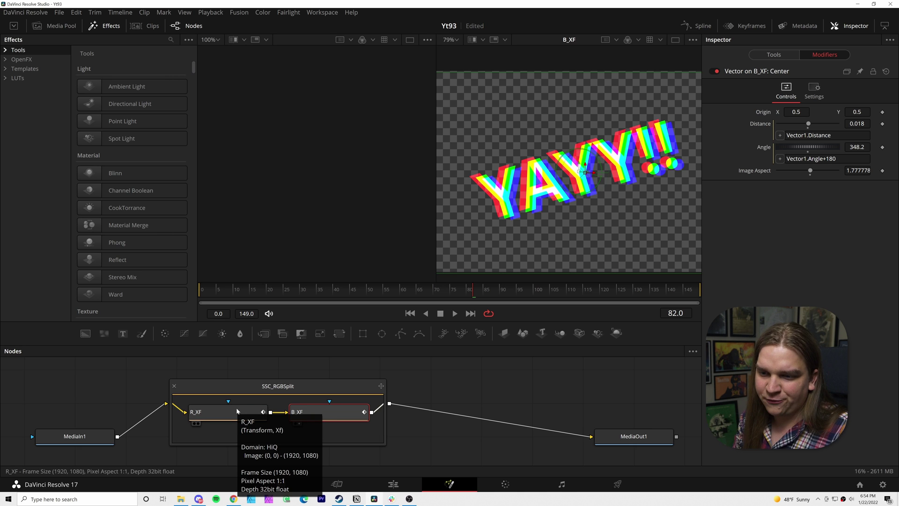
pyautogui.click(393, 484)
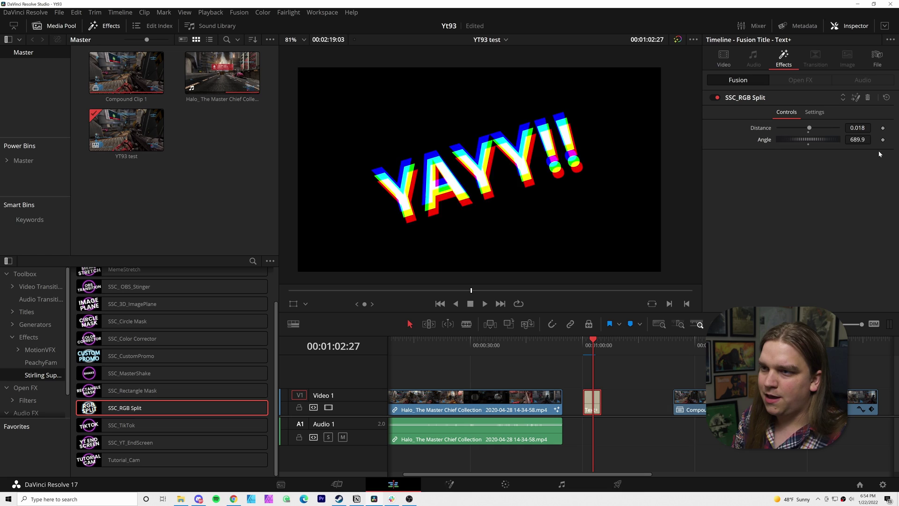